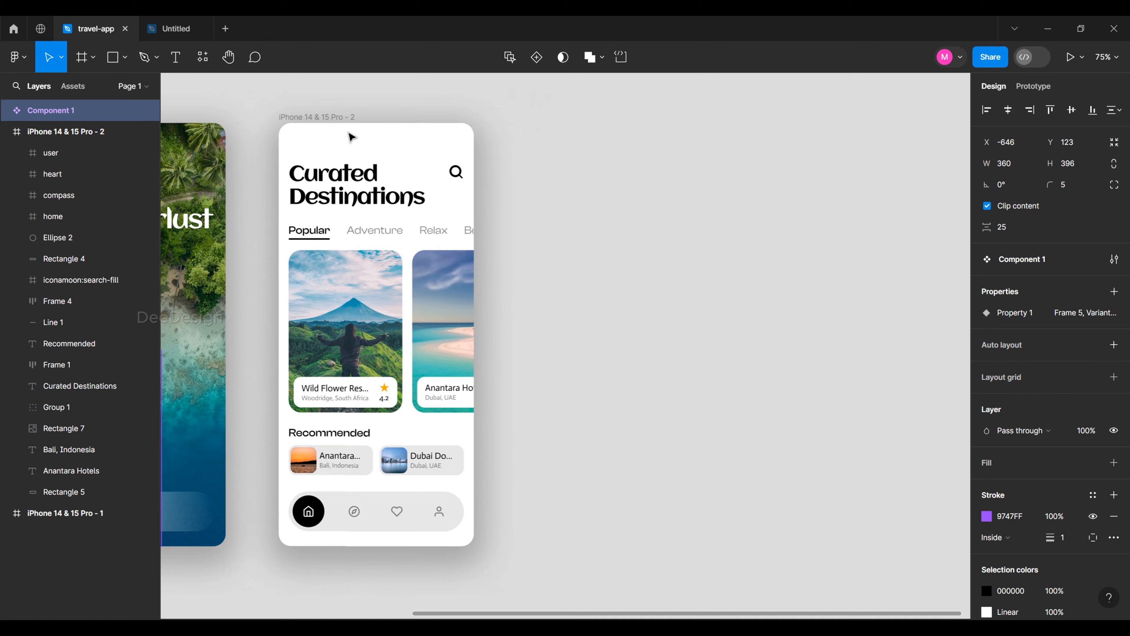
Duplicate the "iPhone 14 & 15 Pro - 2" frame twice to get three identical travel-app screens side by side
left_click(338, 116)
key("ctrl+d")
key("ctrl+d")
key("shift+1")
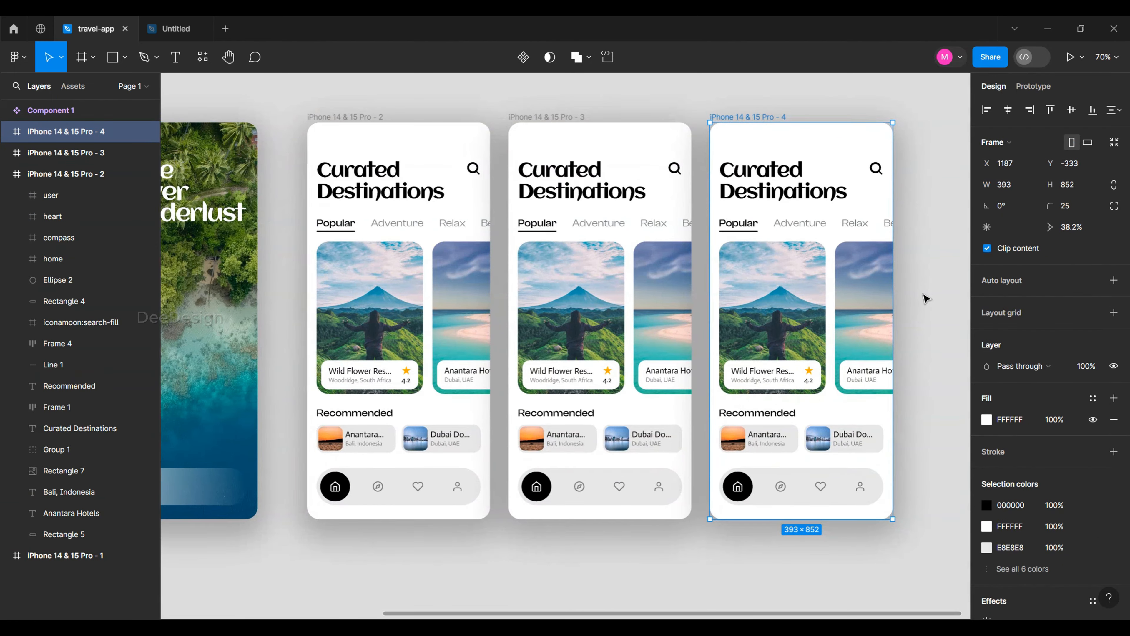
left_click(935, 244)
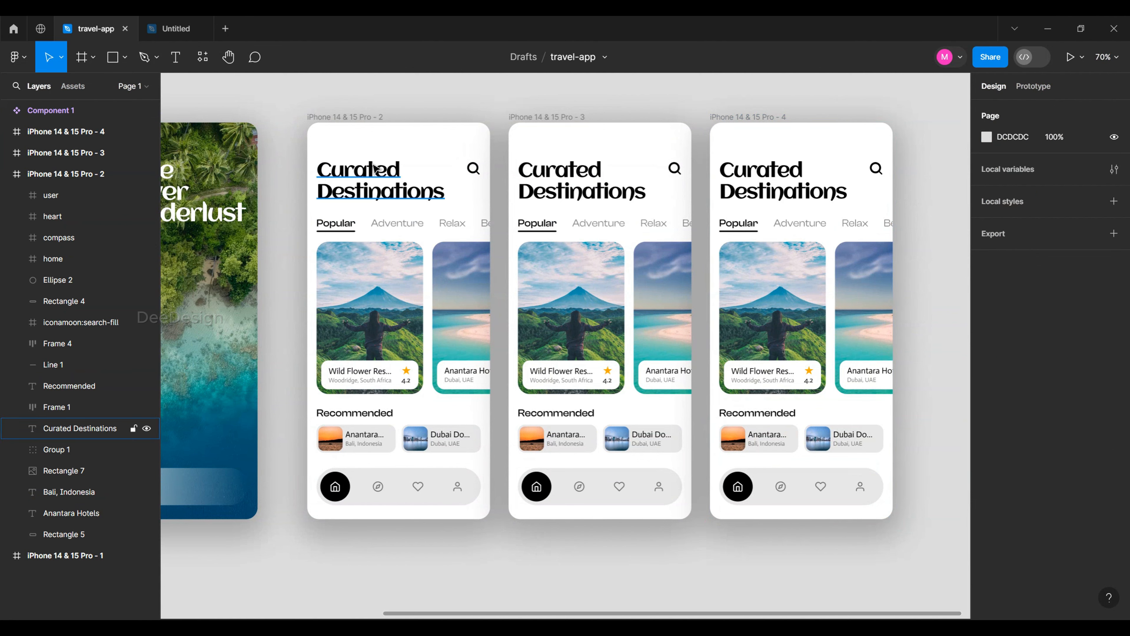
Select the matching "Curated Destinations" headings in all three frames and change their fill to bright red
left_click(376, 175)
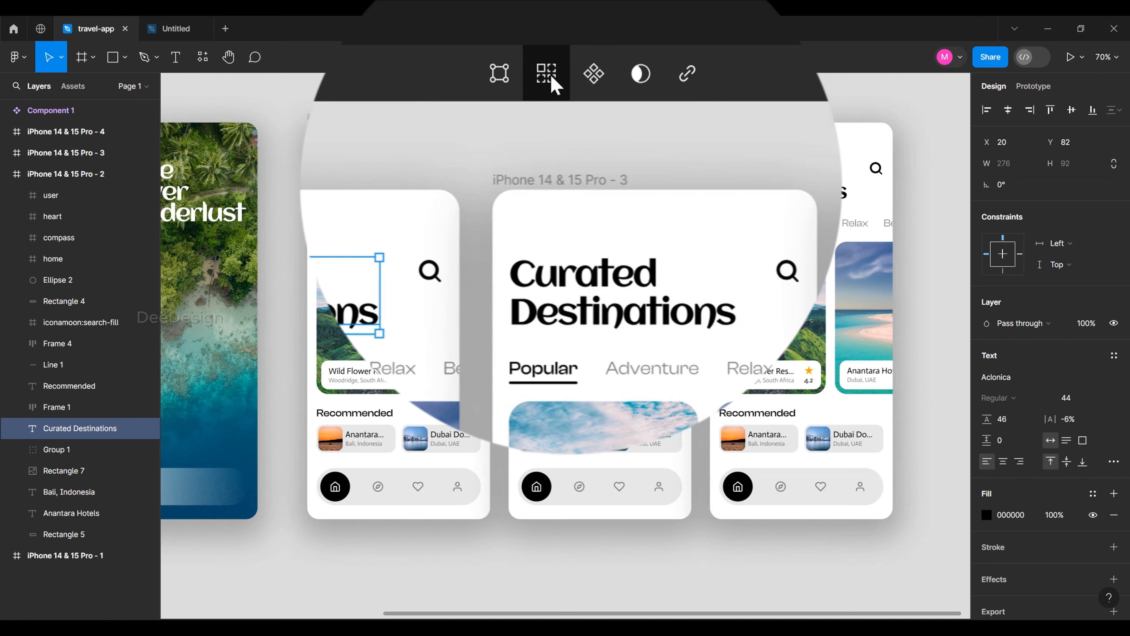
left_click(541, 60)
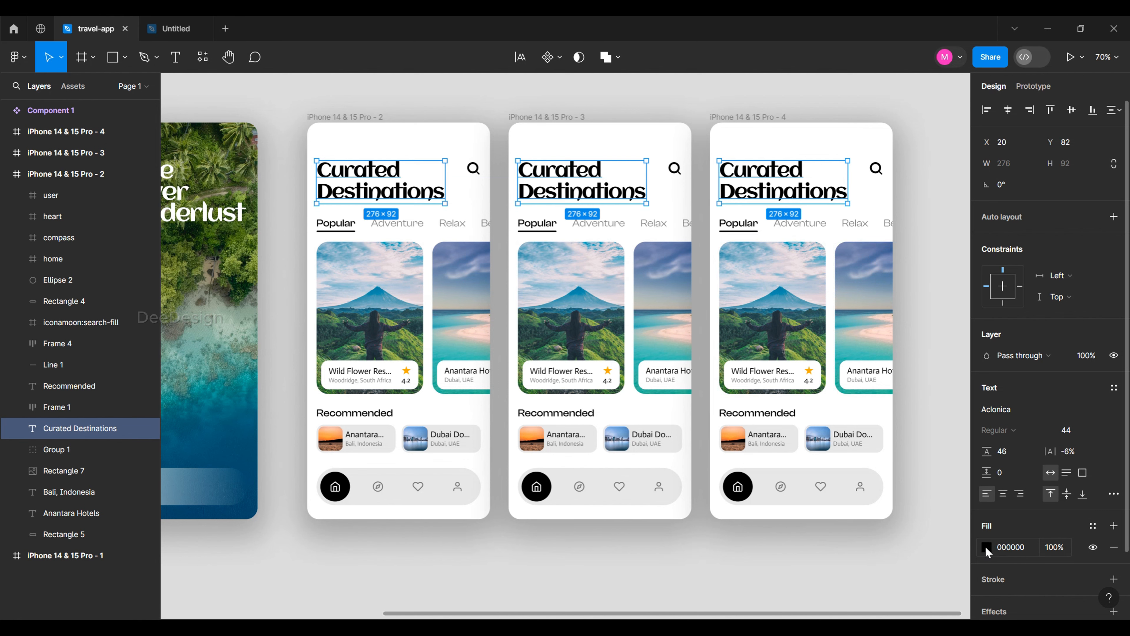
left_click(987, 547)
left_click(970, 273)
left_click(929, 141)
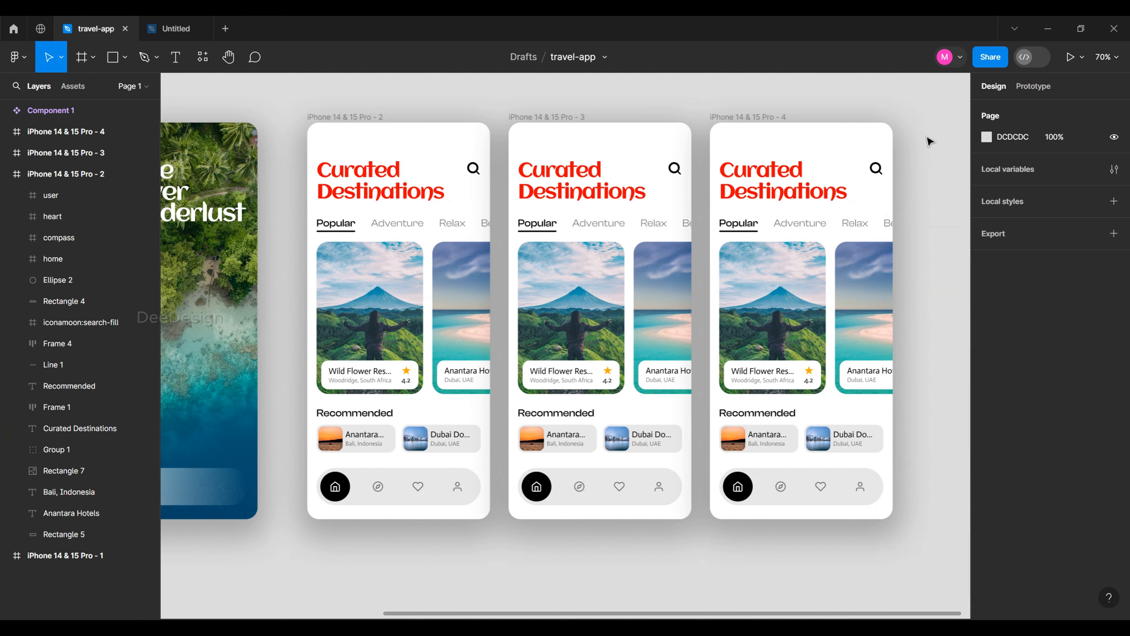
Undo the red recolouring of the three headings
key("ctrl+z")
key("ctrl+z")
left_click(929, 142)
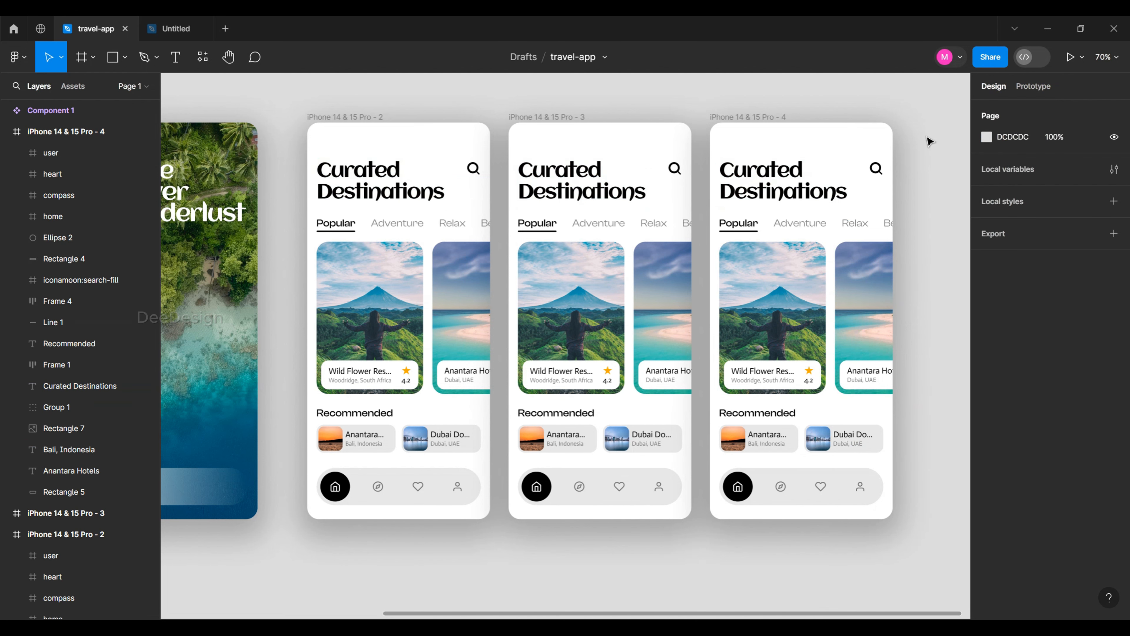
Select the matching circles behind the home icons in all three frames and set their fill to FF0000
left_click(345, 484)
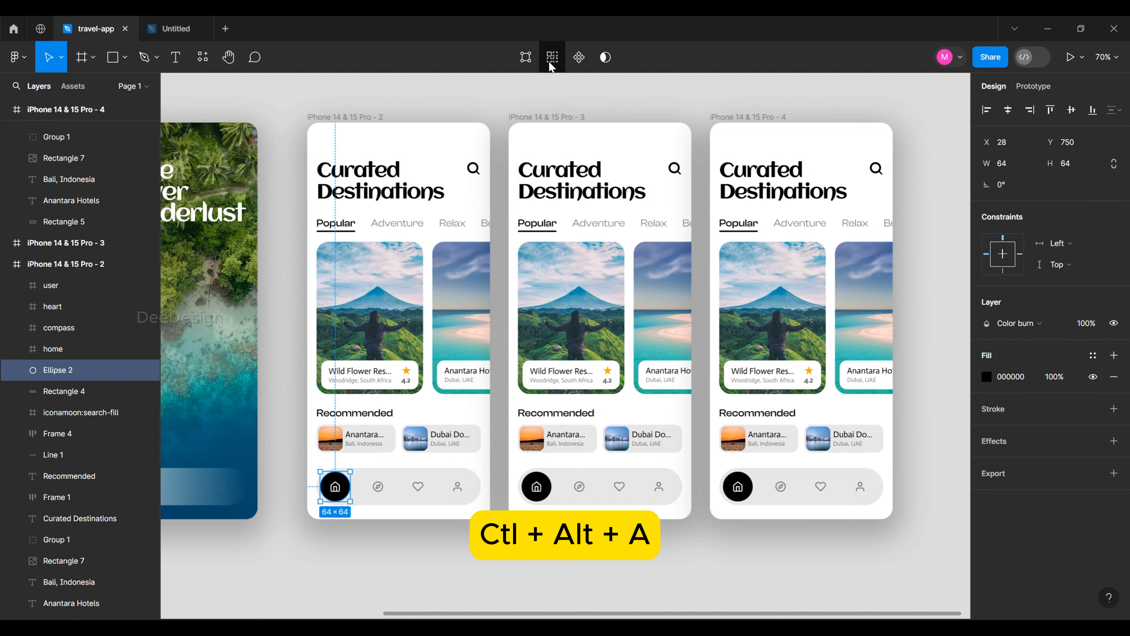
key("ctrl+alt+a")
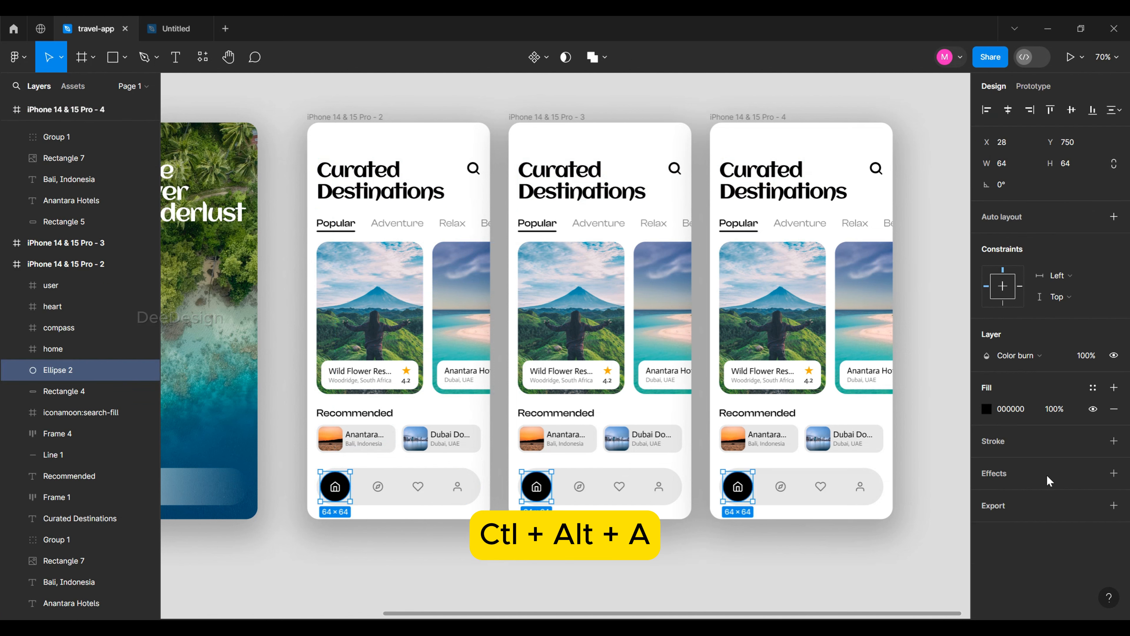
left_click(986, 410)
left_click(958, 298)
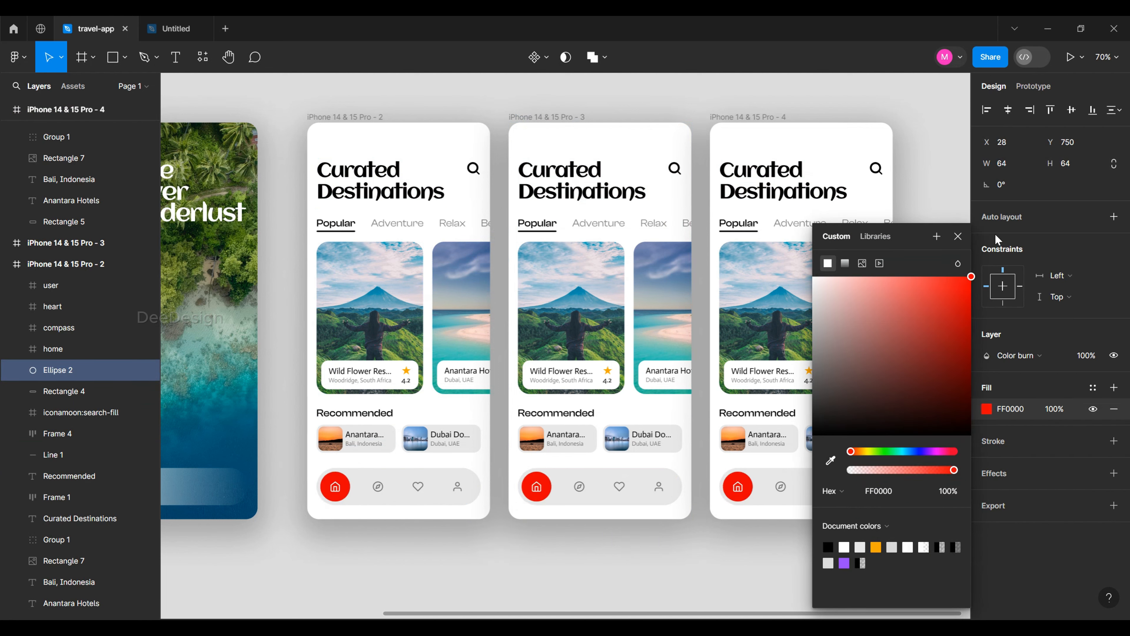
left_click(928, 203)
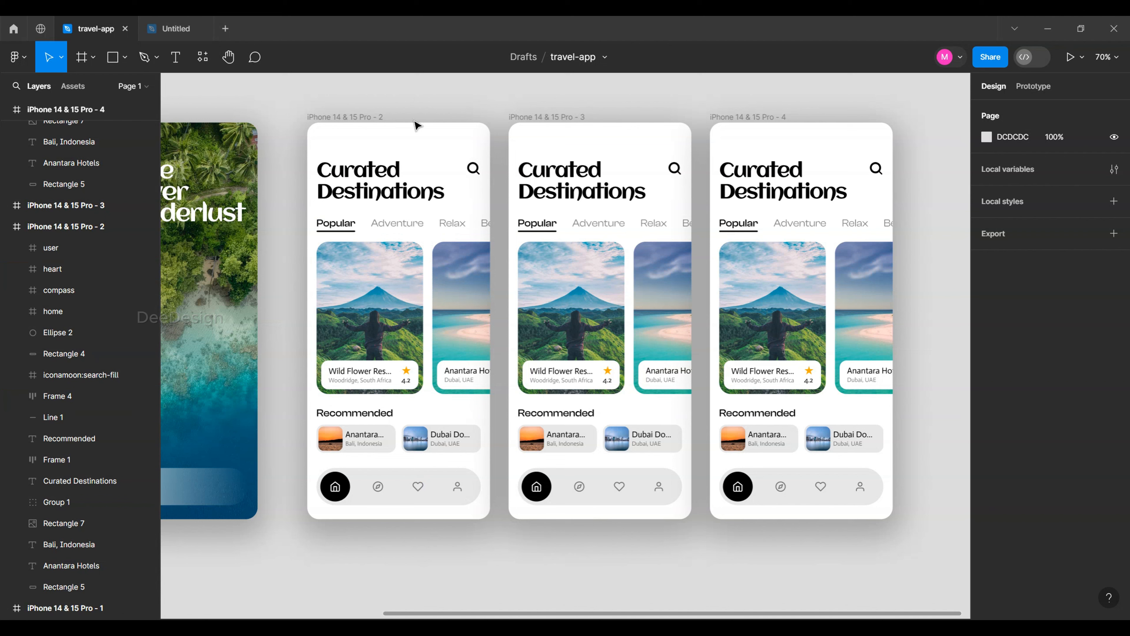
Select the matching headings in all three frames and replace the word "Curated" with "Featured" in them simultaneously
left_click(397, 177)
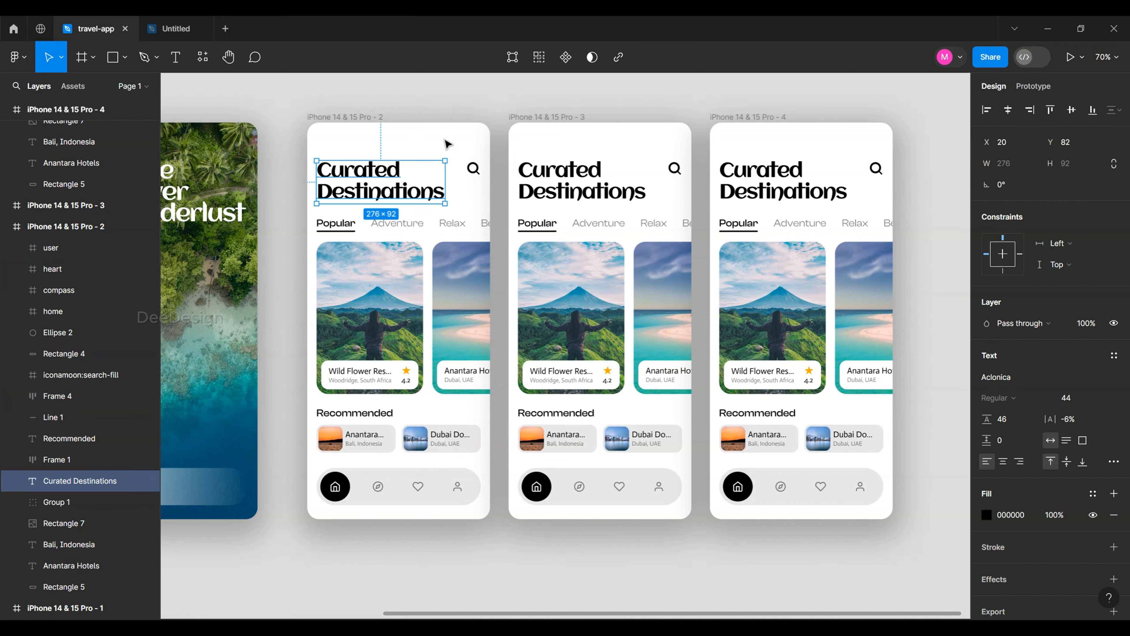
left_click(536, 66)
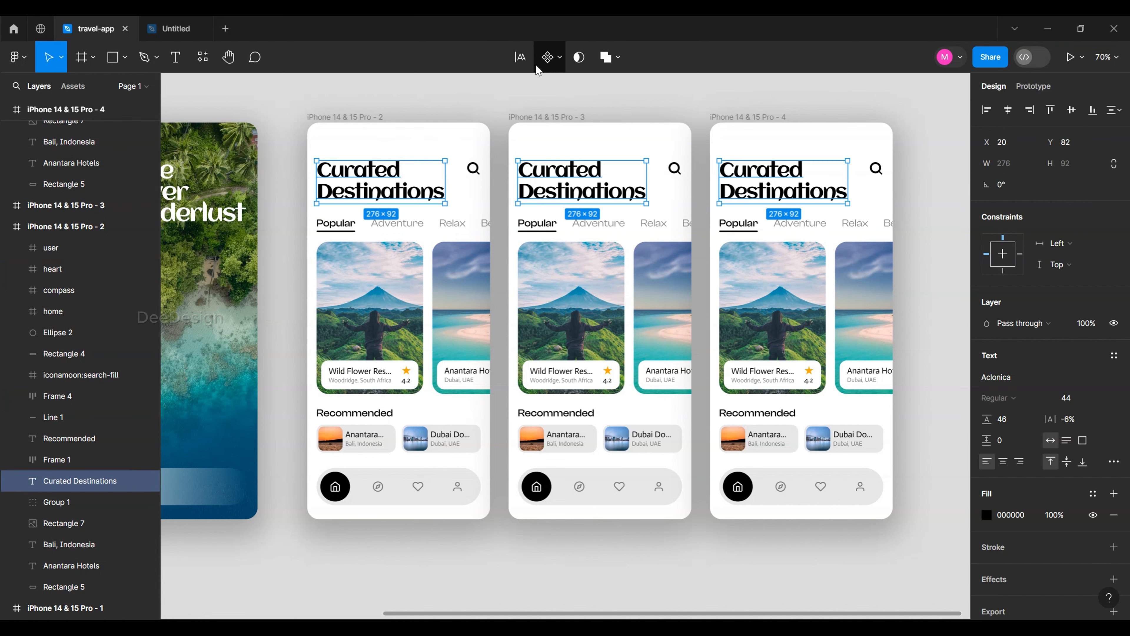
left_click(520, 58)
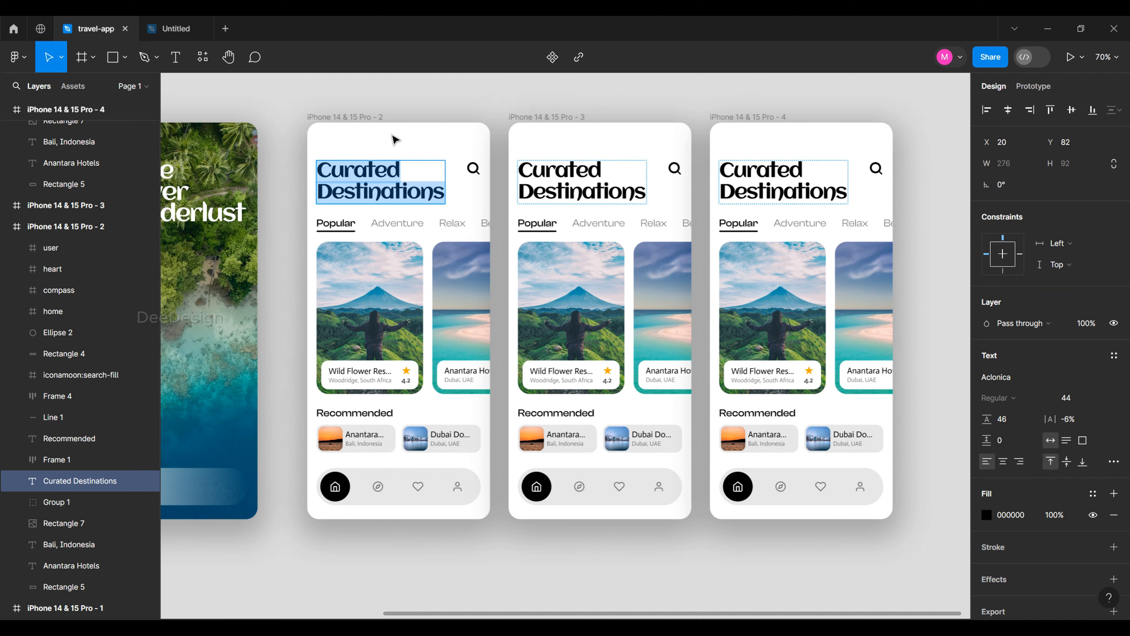
key("Left")
key("shift+Right")
key("shift+Right")
key("shift+Right")
key("shift+Right")
key("shift+Right")
key("shift+Right")
key("shift+Right")
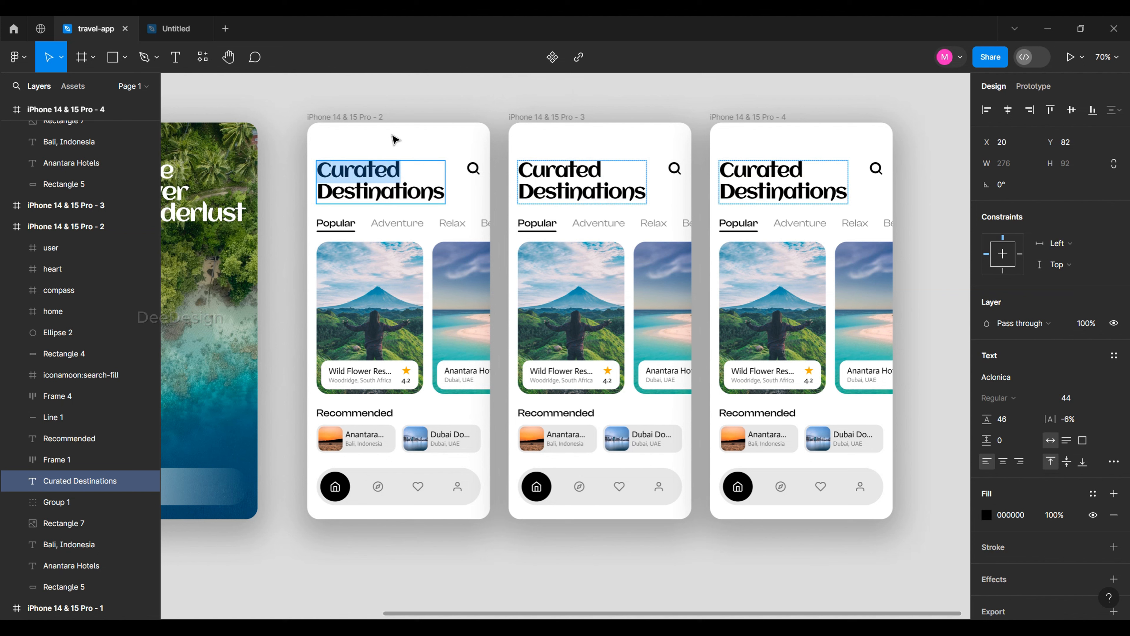
type("Featured")
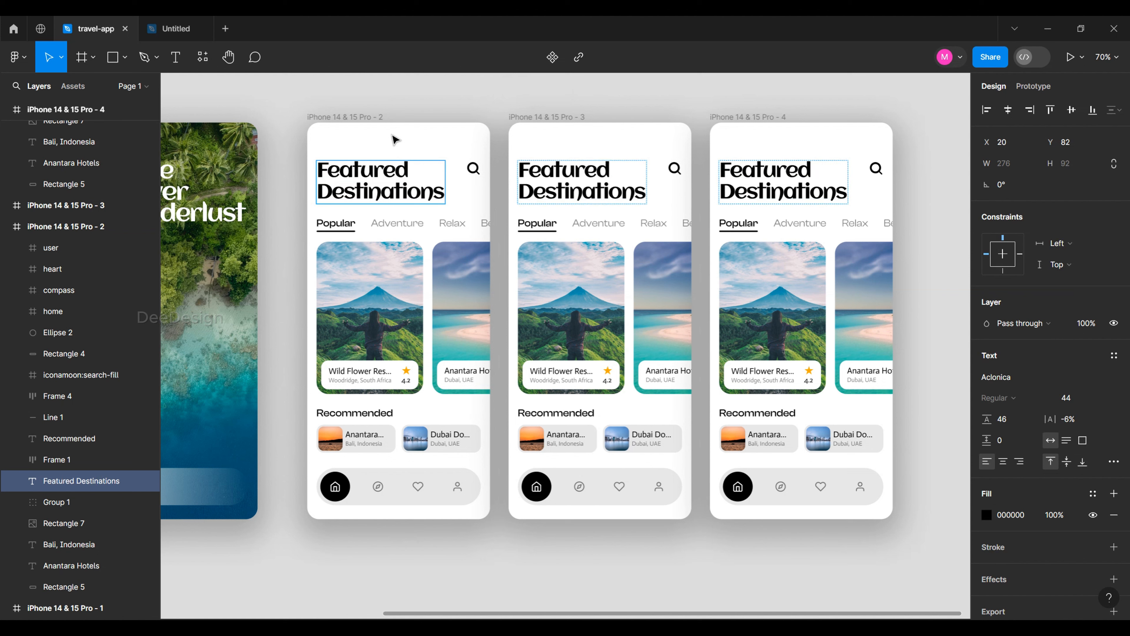
key("Escape")
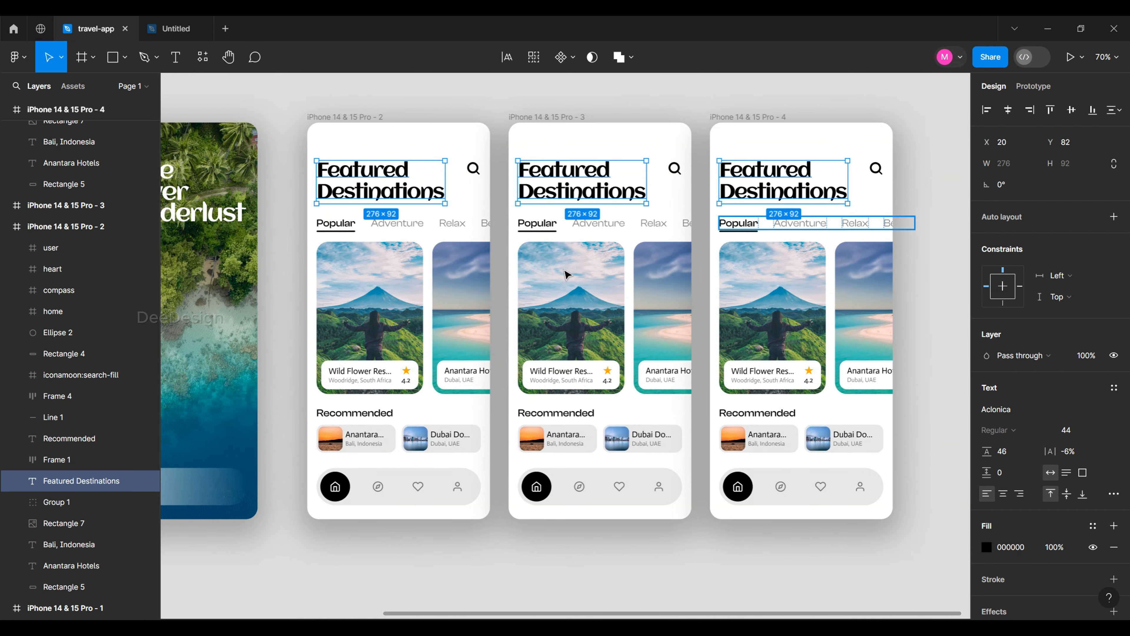
Select the matching "Recommended" subheadings in all three frames and change their text together to "Curated"
left_click(348, 415)
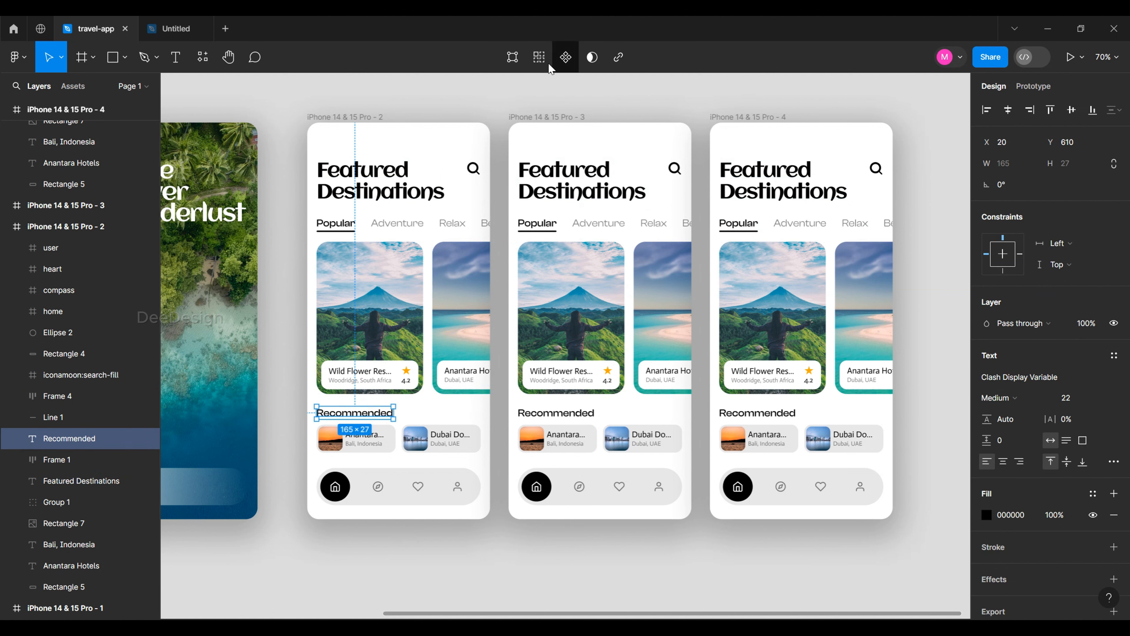
left_click(513, 57)
key("Return")
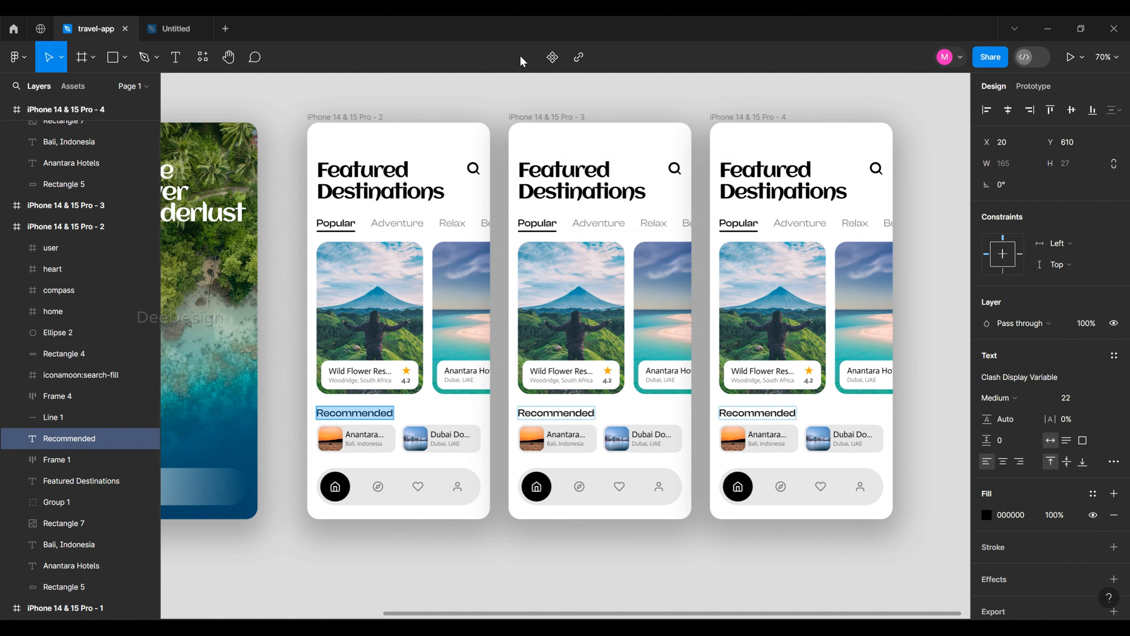
key("BackSpace")
type("Curated")
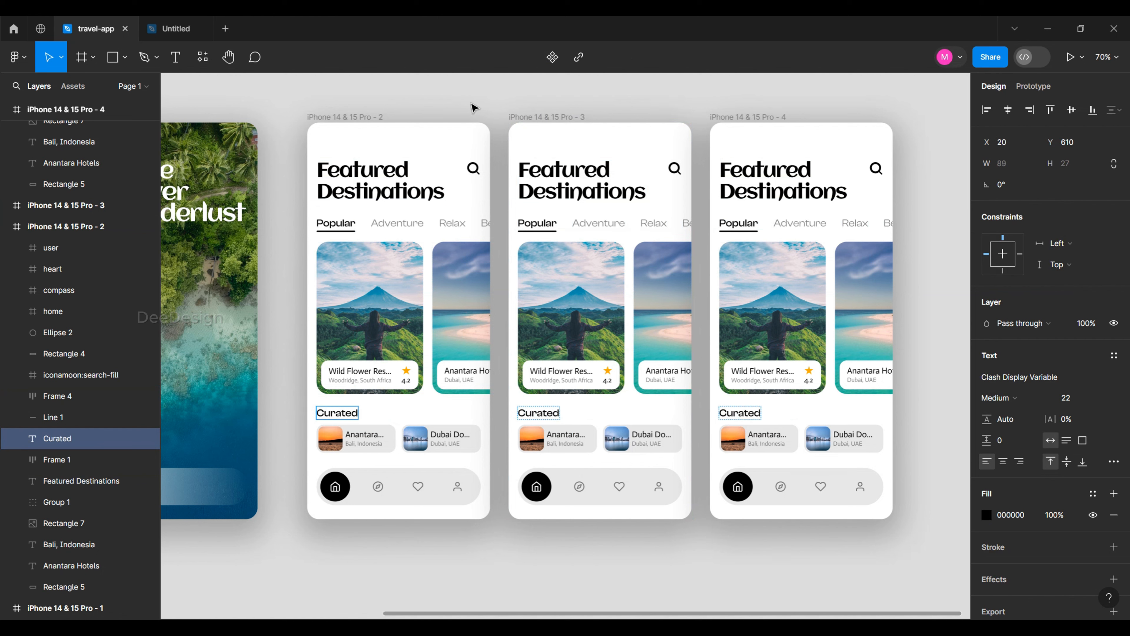
key("Escape")
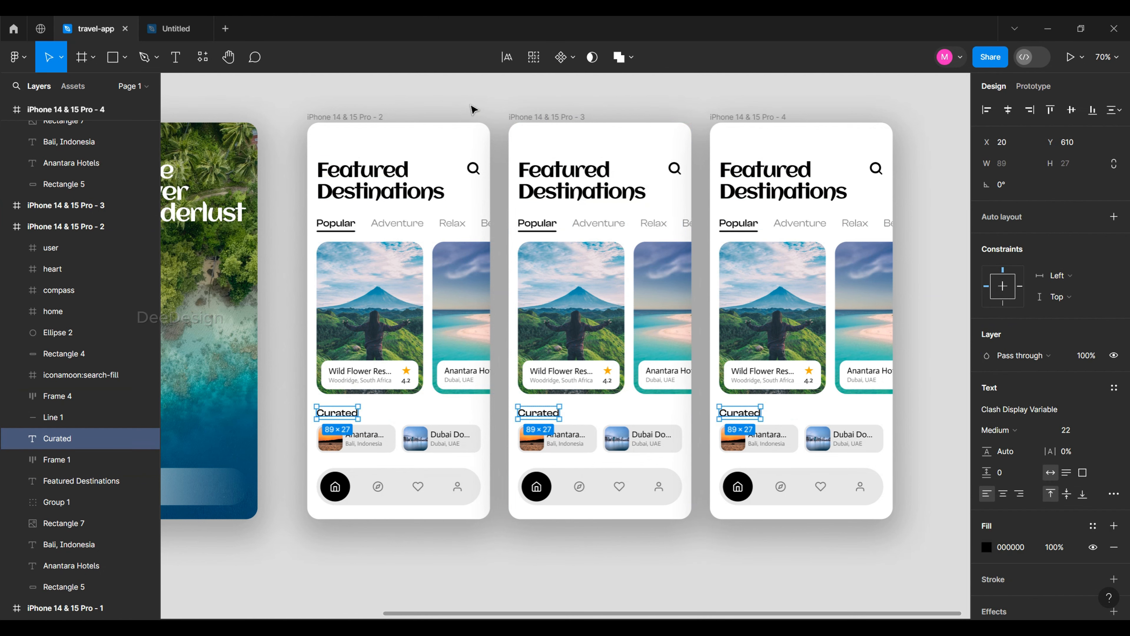
key("Escape")
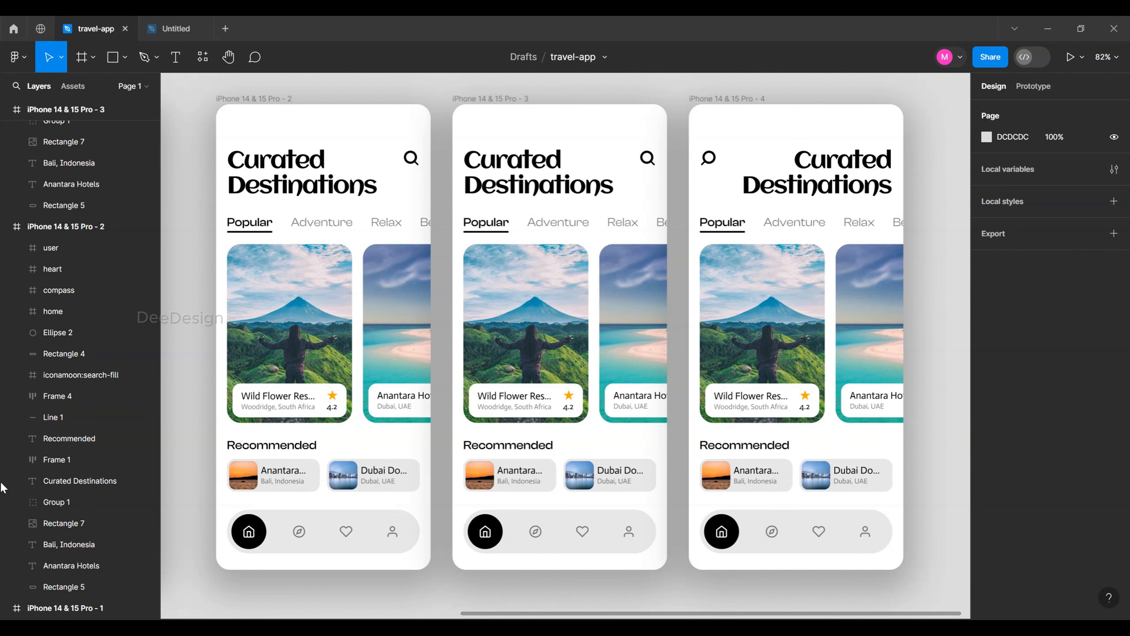
Compare the three frames and the placement of their "Curated Destinations" headings
left_click(244, 115)
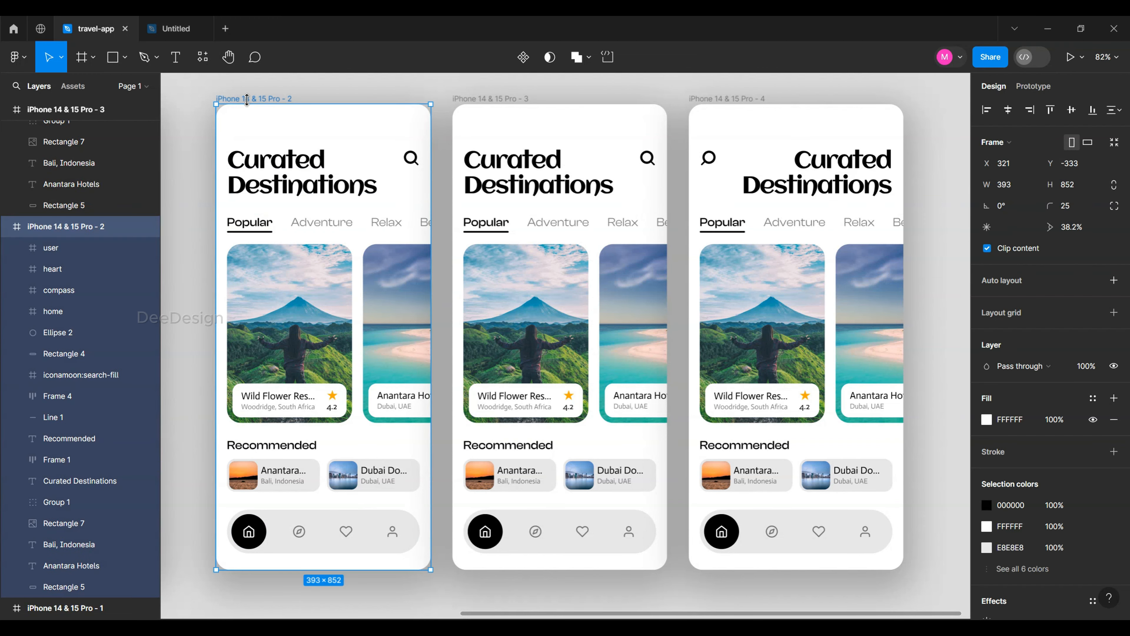
left_click(456, 131)
left_click(746, 99)
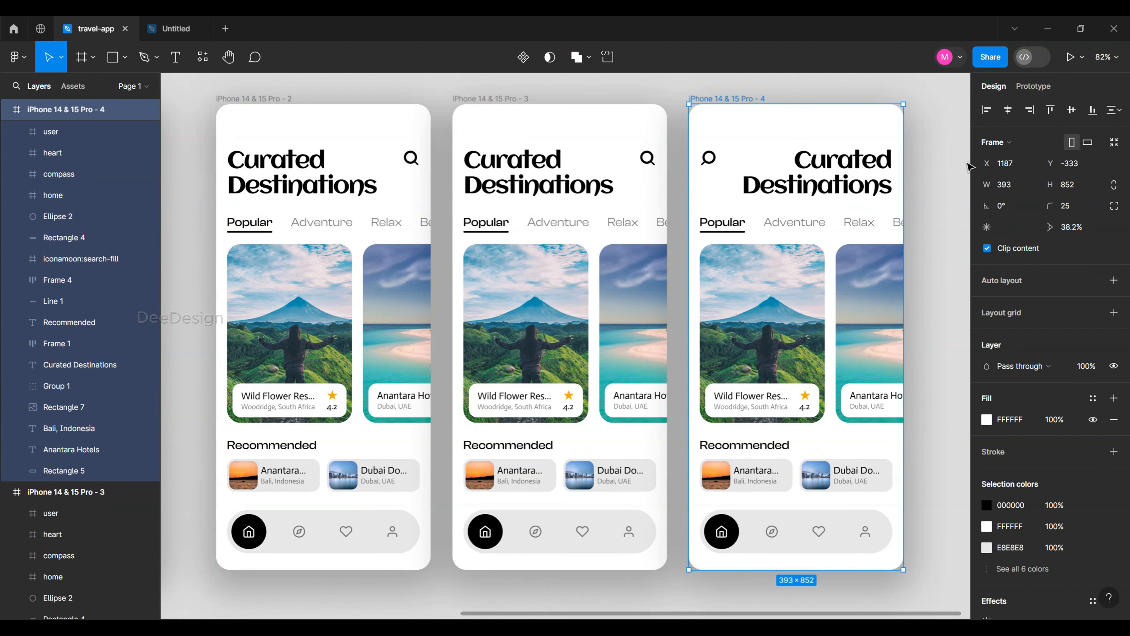
left_click(957, 187)
left_click(524, 169)
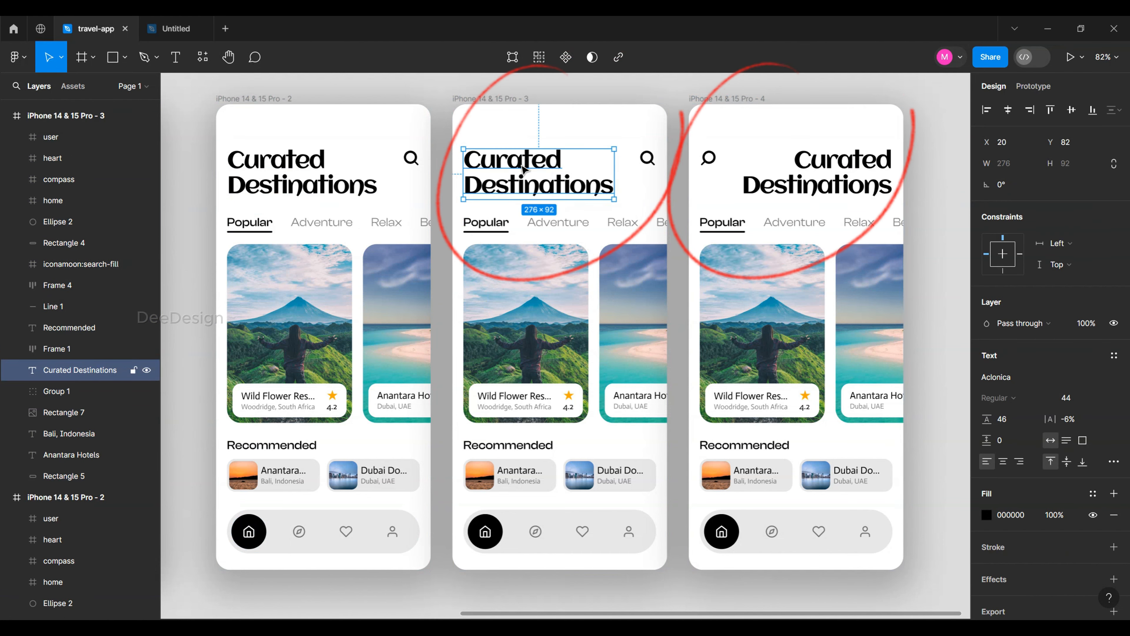
left_click(352, 187)
left_click(757, 191)
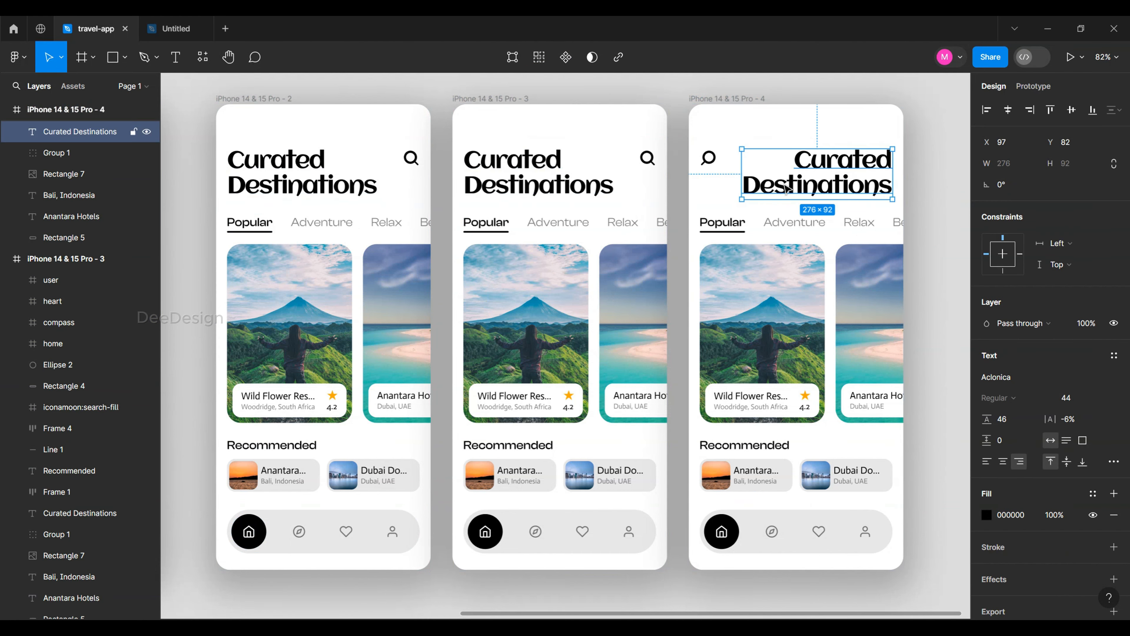
left_click(937, 173)
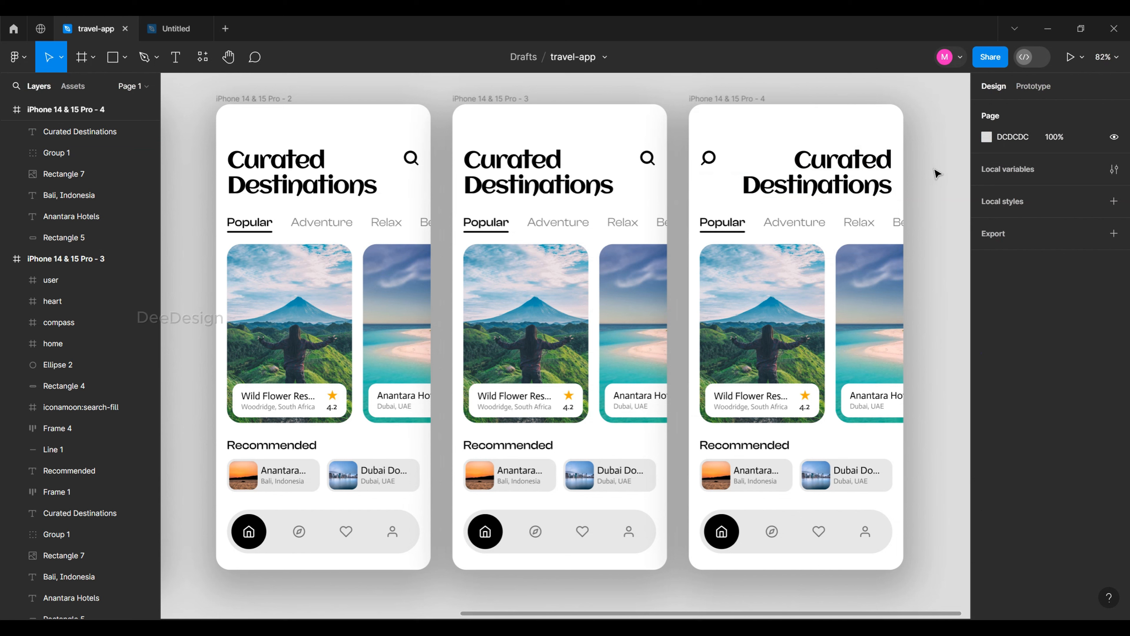
Select the matching search icons in all three frames, rotate them together by 90°, and check each icon's rotation
left_click(411, 158)
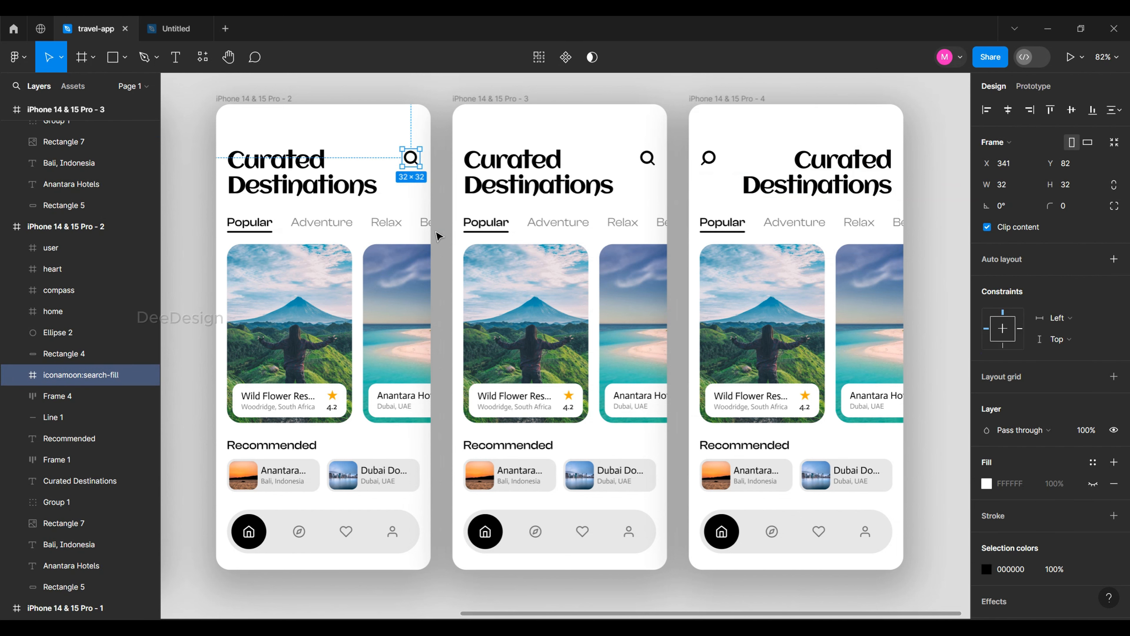
left_click(539, 57)
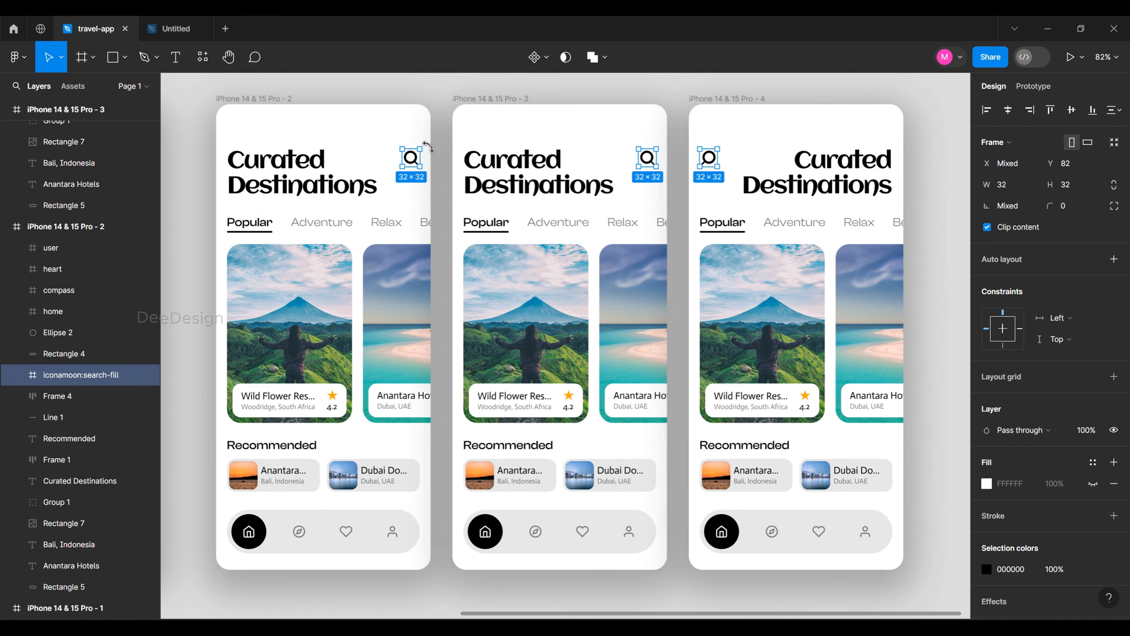
left_click_drag(427, 147, 421, 178)
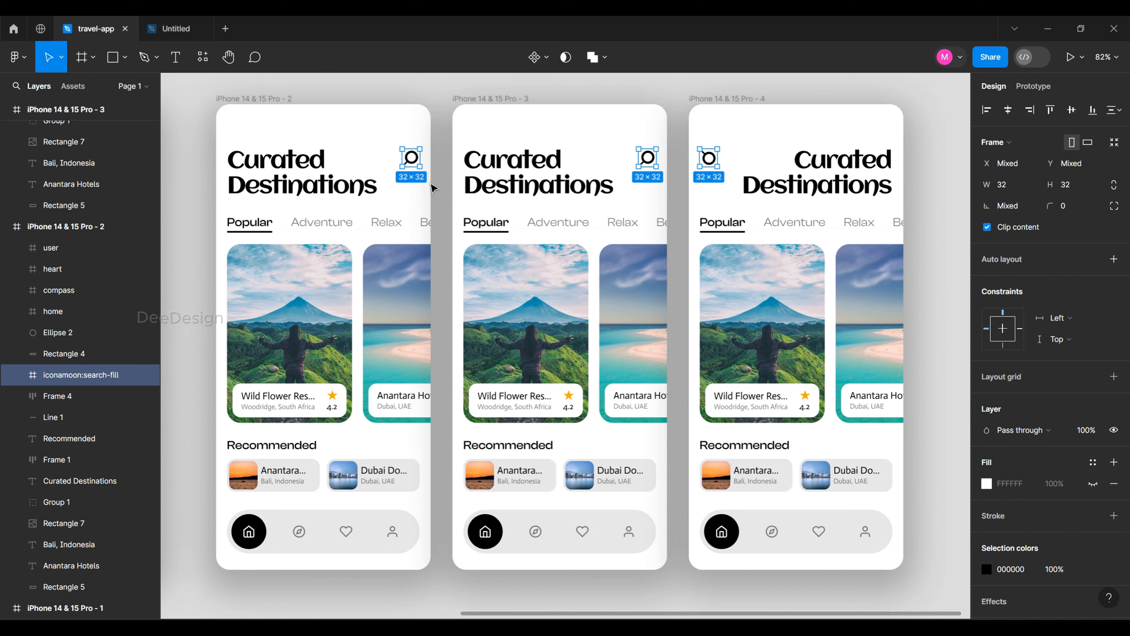
left_click_drag(427, 147, 380, 116)
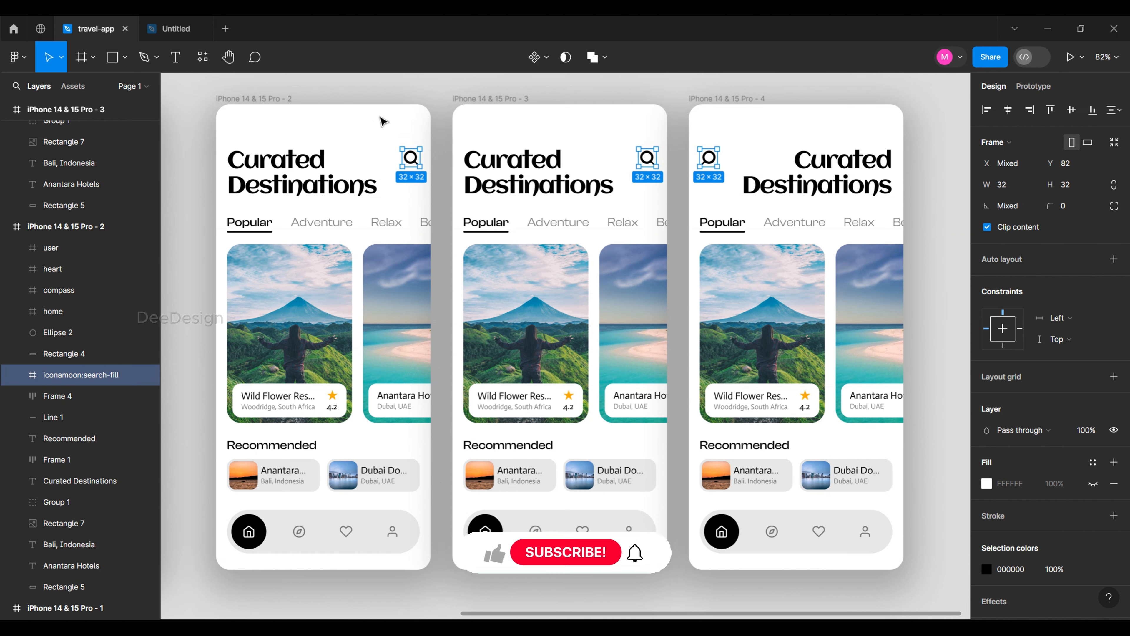
left_click_drag(425, 142, 369, 111)
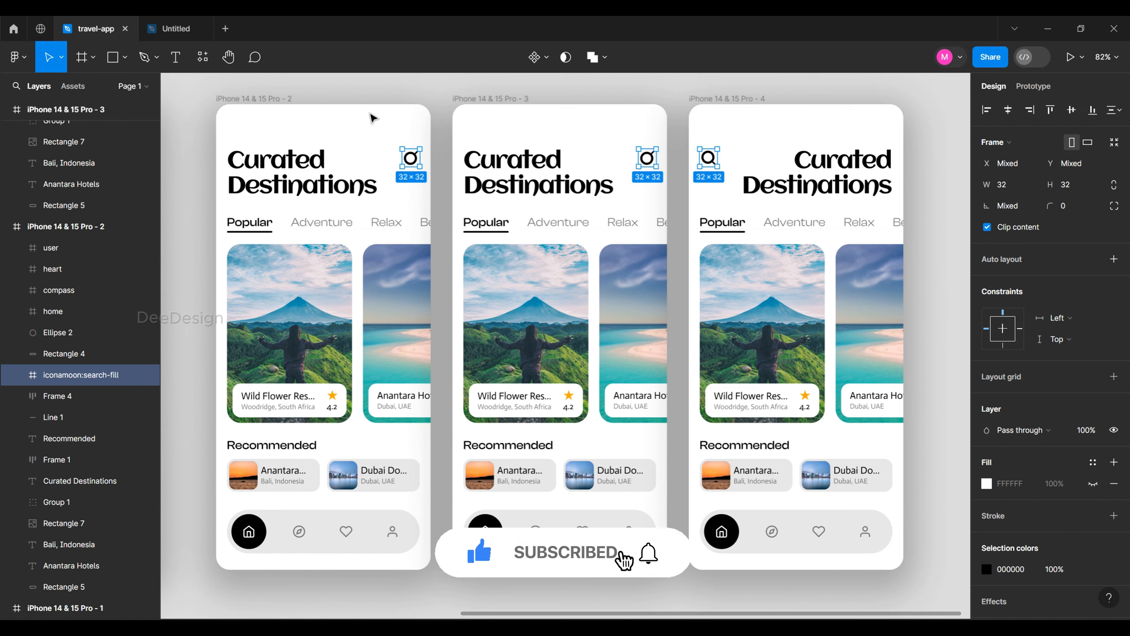
left_click(918, 127)
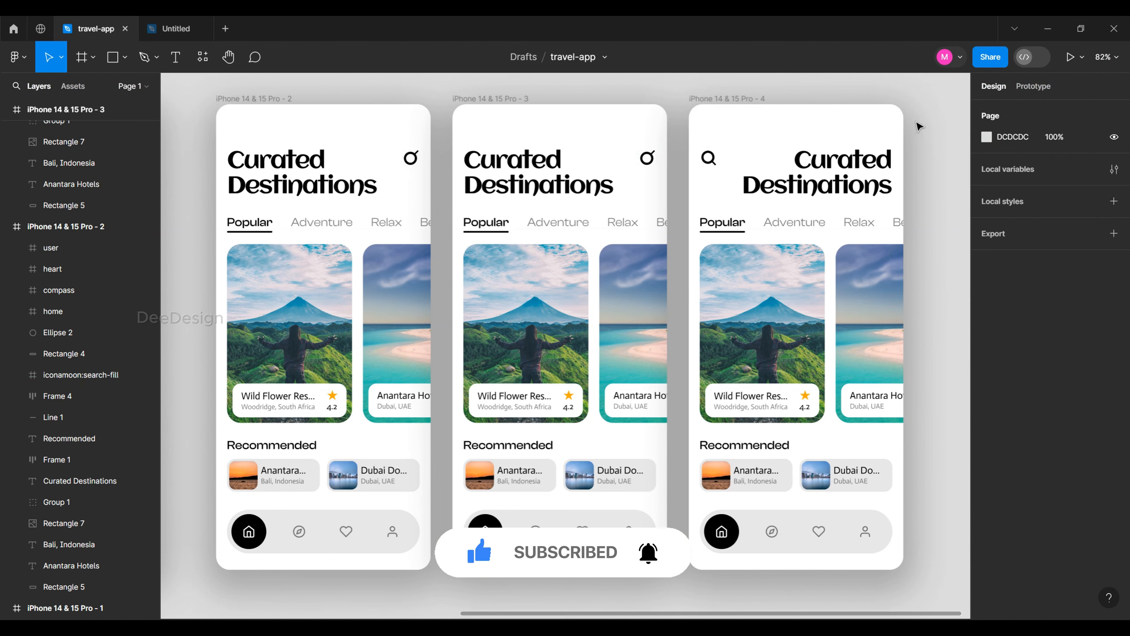
left_click(402, 161)
left_click(648, 158)
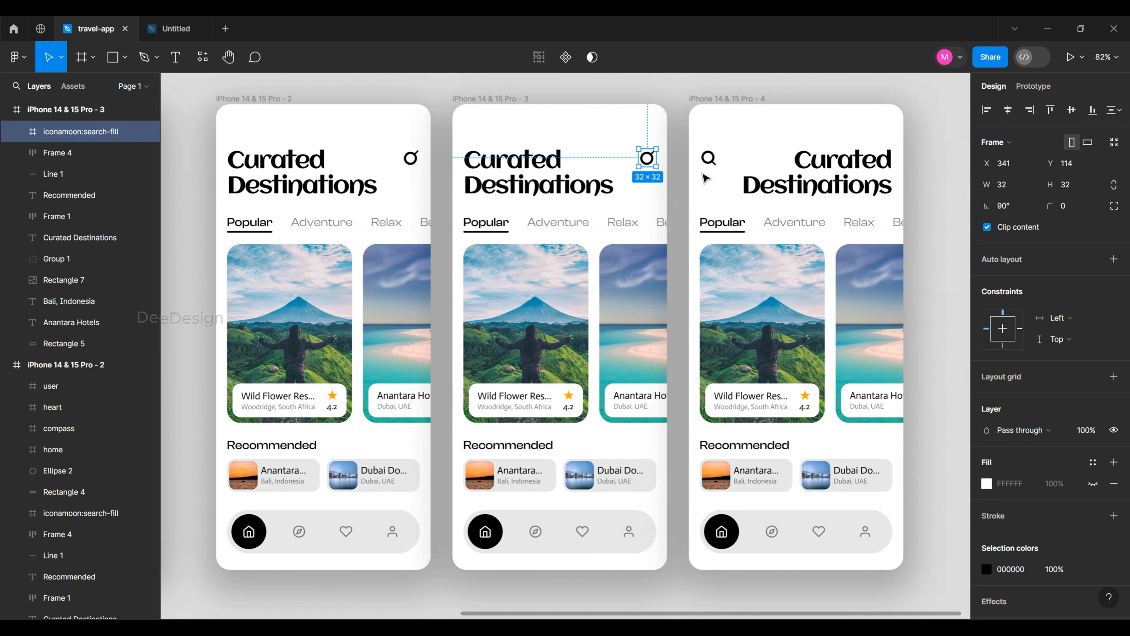
left_click(709, 158)
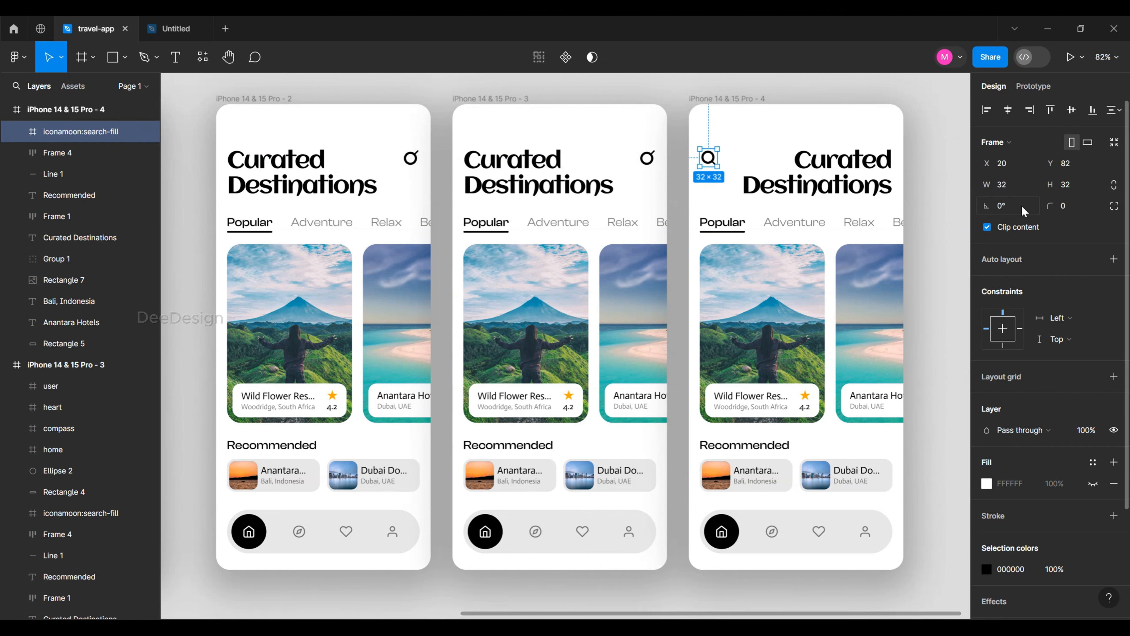
left_click(647, 158)
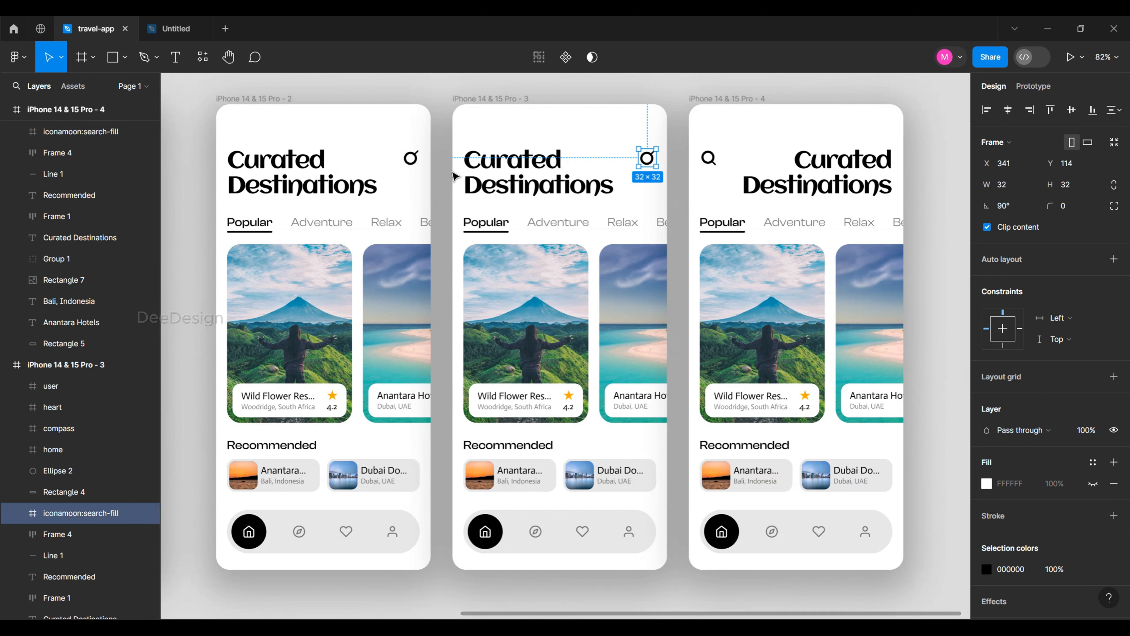
Select the matching search icons in all three frames and reset their rotation together to 0°
left_click(411, 158)
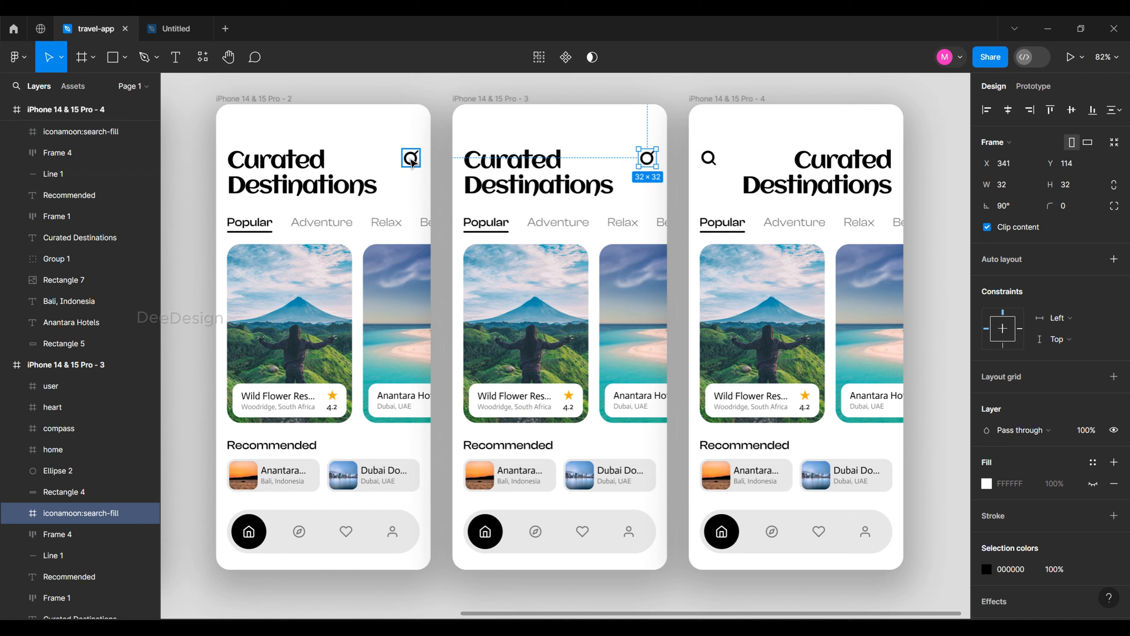
left_click(542, 59)
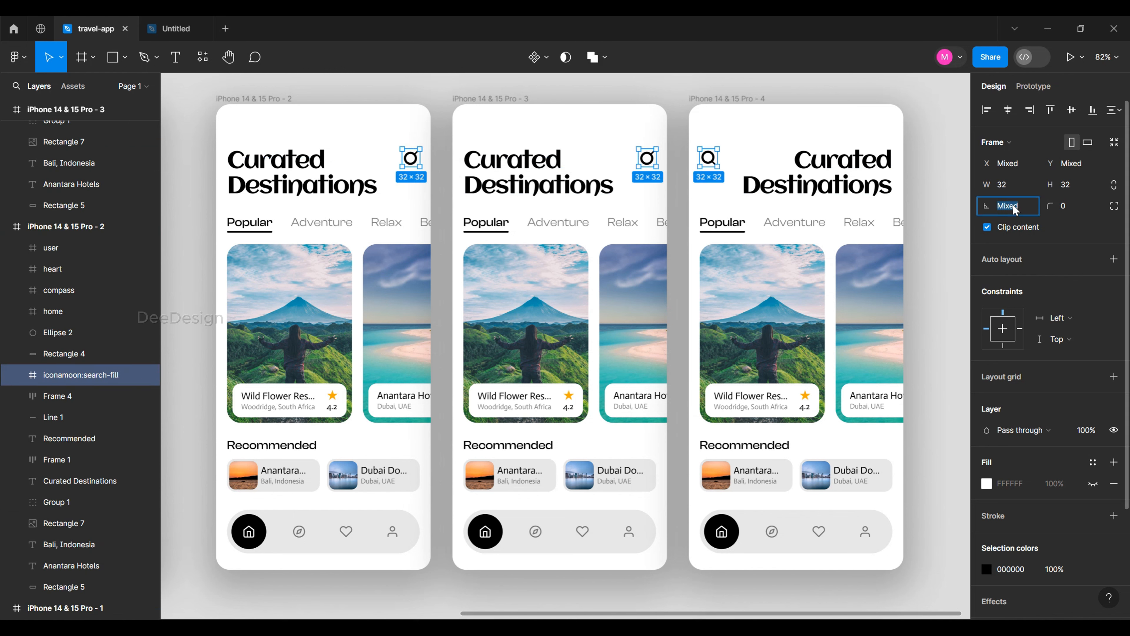
type("0")
key("Return")
left_click(928, 157)
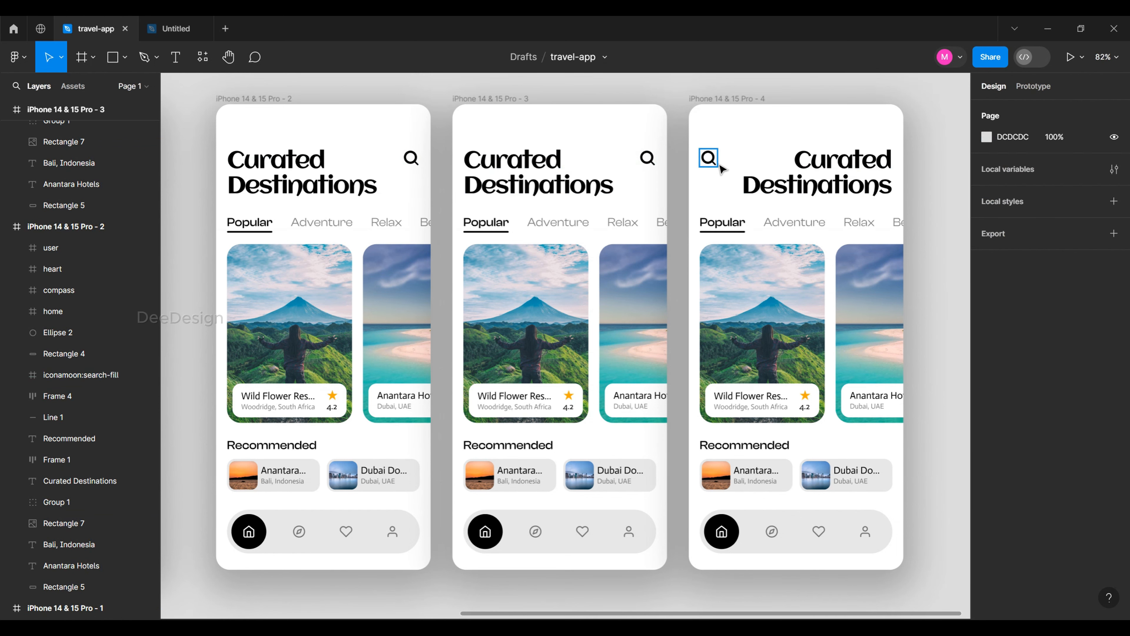
Select the matching search icons in all three frames, try enlarging them together to 50 × 50, and undo the resizing
left_click(415, 161)
left_click(536, 62)
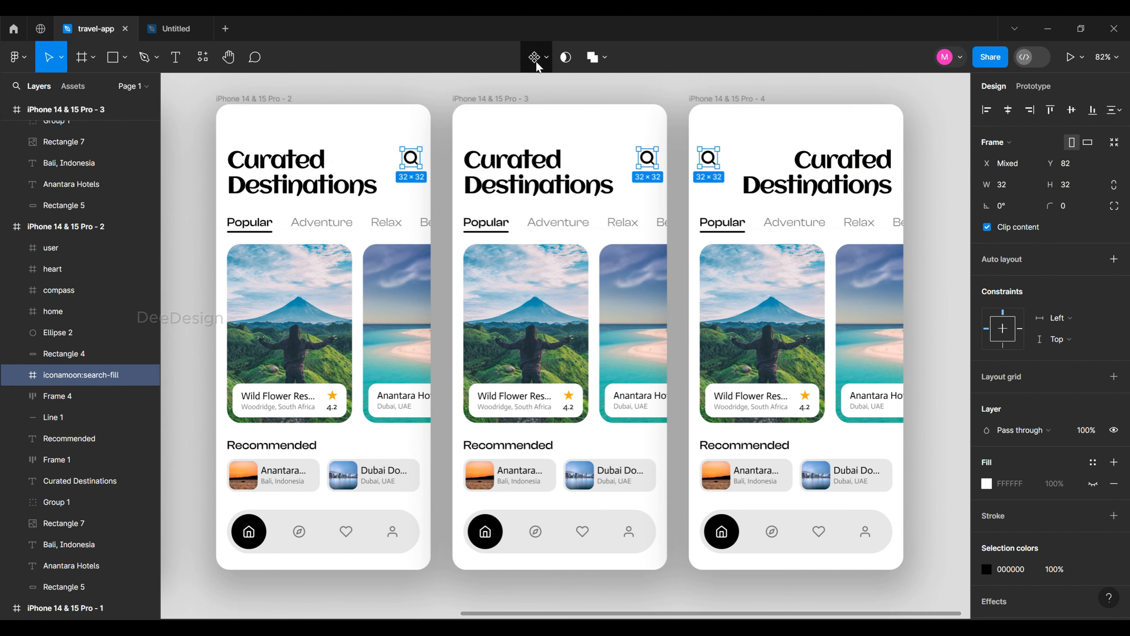
left_click_drag(399, 169, 392, 175)
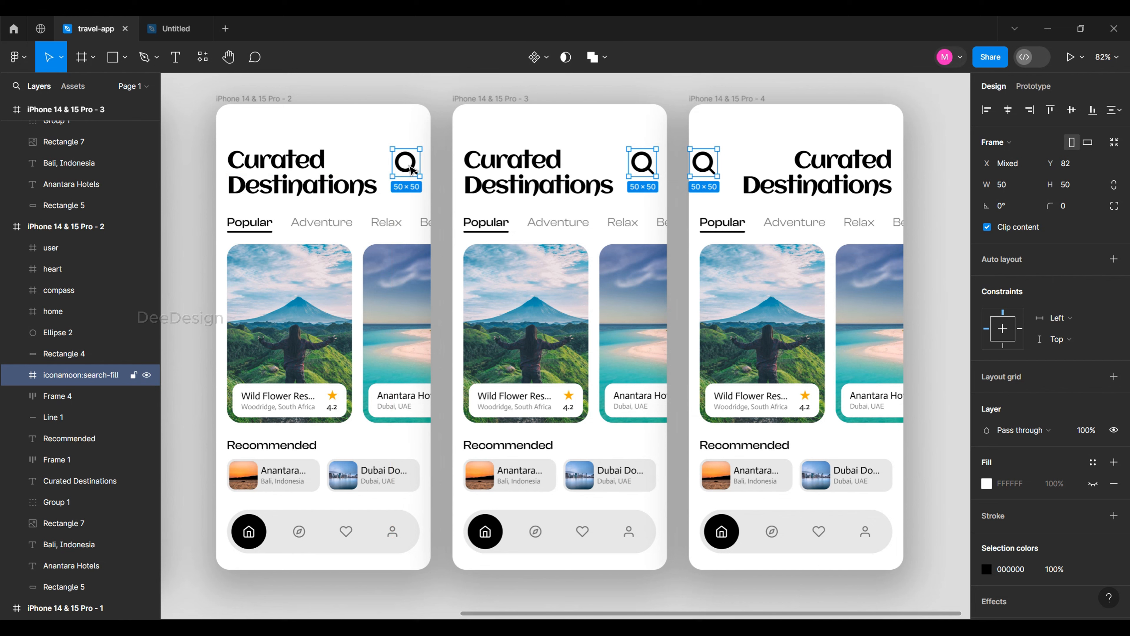
key("ctrl+z")
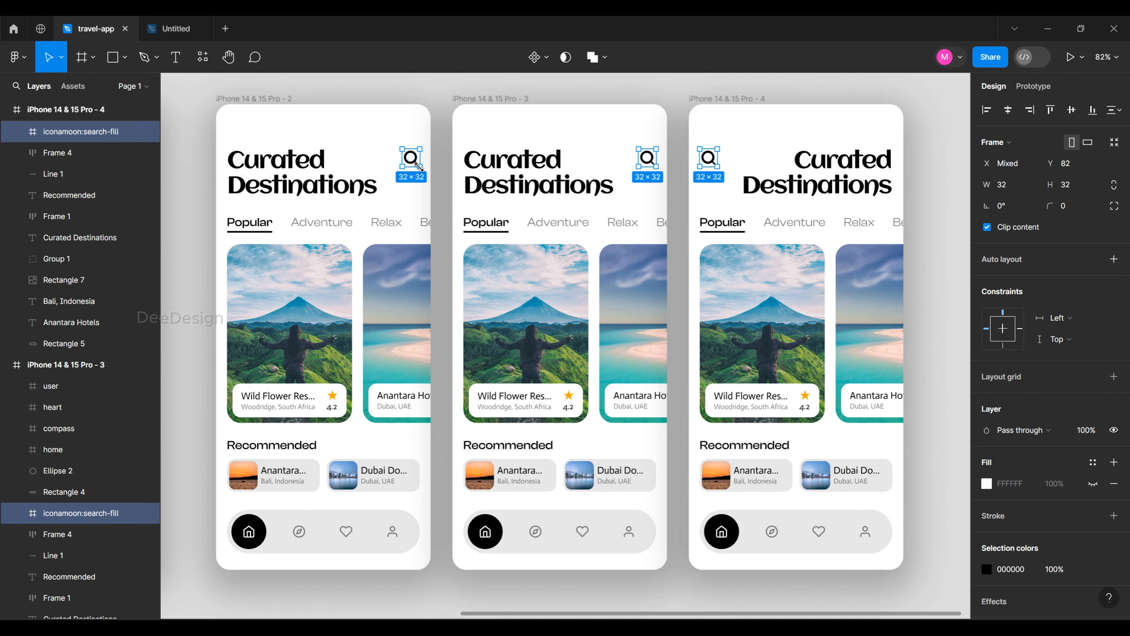
mouse_move(402, 149)
left_mouse_down()
mouse_move(388, 139)
mouse_move(410, 162)
left_mouse_up()
key("ctrl+z")
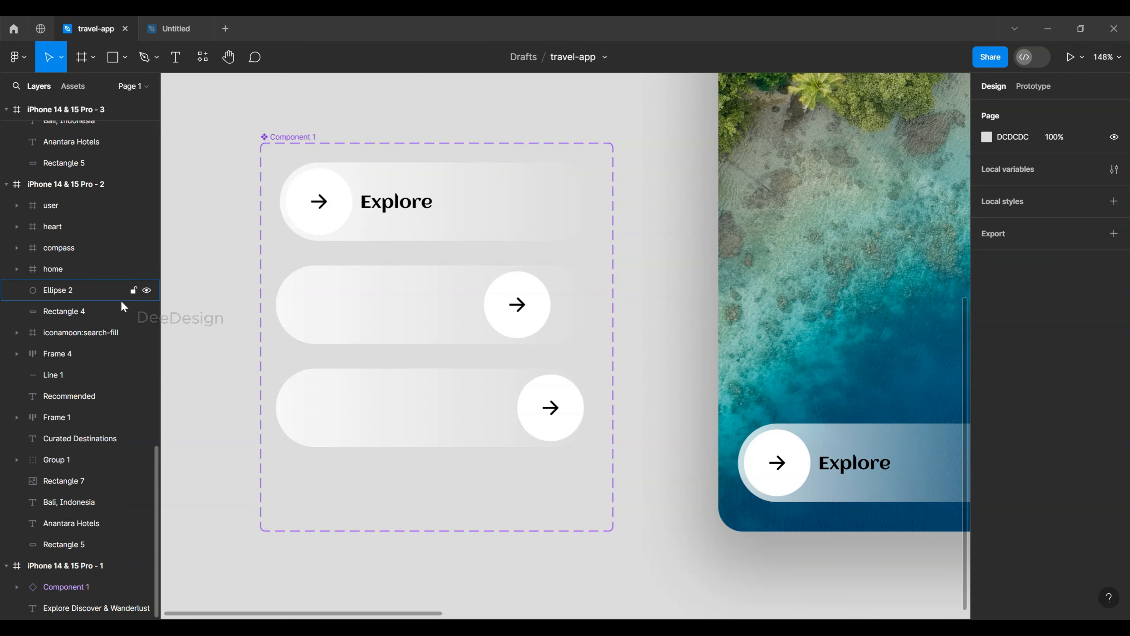
Inspect the variants of the Explore button component by selecting them one after another
left_click(285, 141)
left_click(454, 200)
left_click(513, 304)
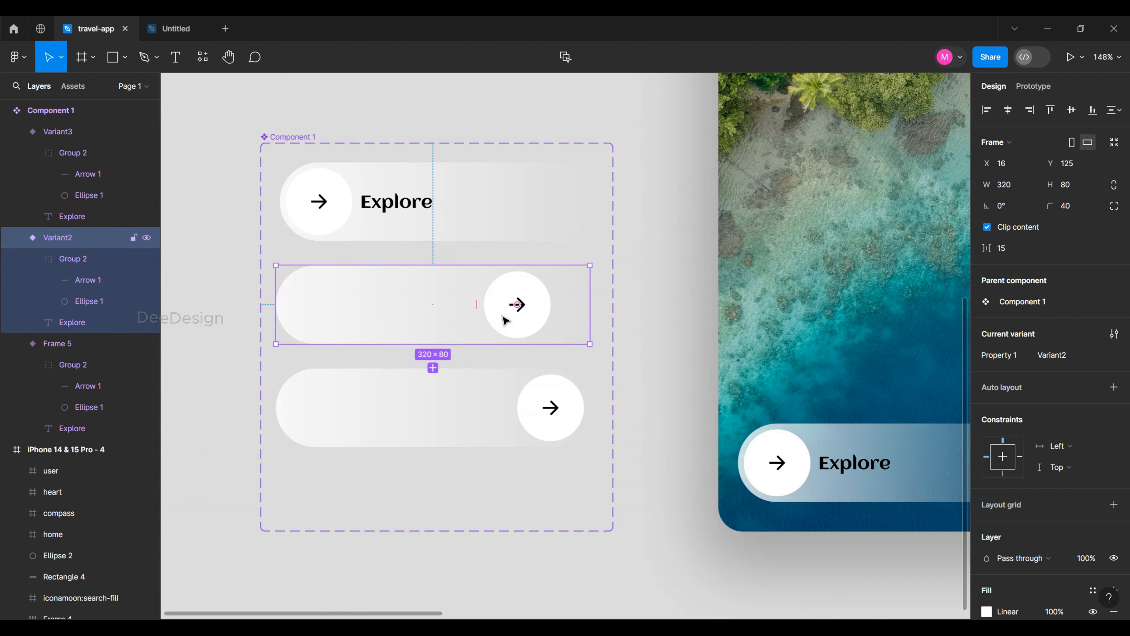
left_click(517, 398)
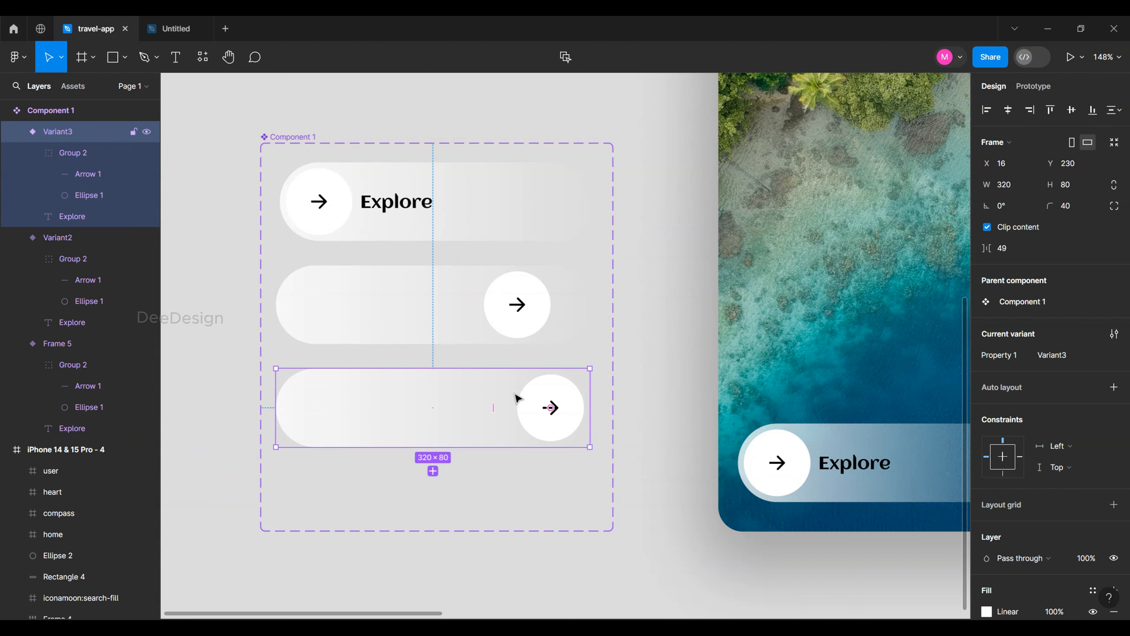
left_click(664, 349)
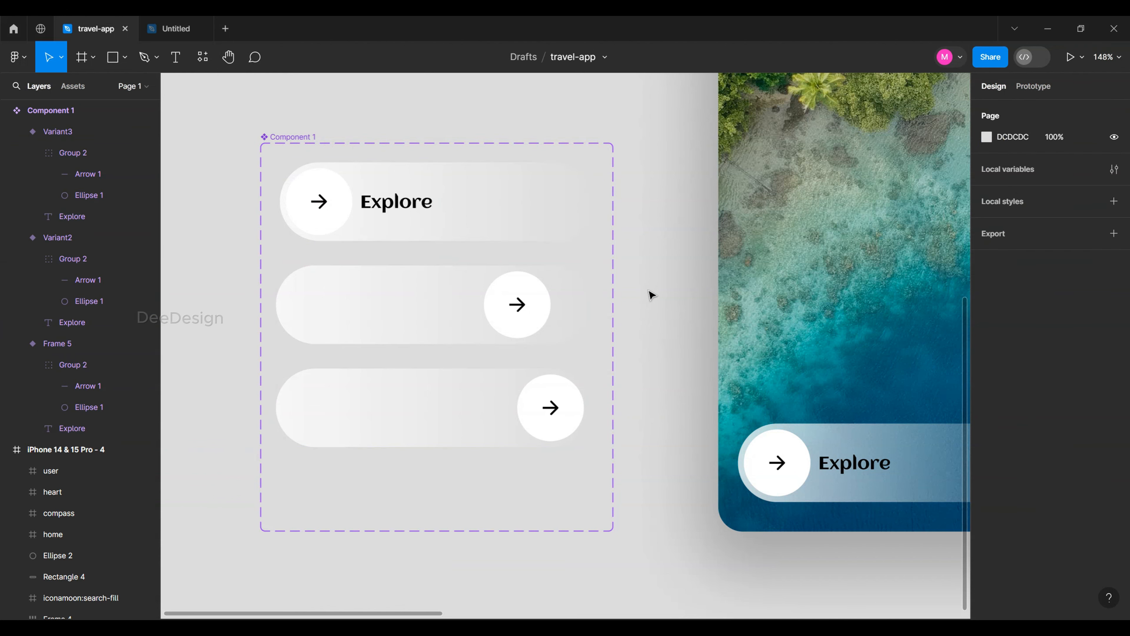
Select the white circle behind the arrow in the first variant of the Explore button component
double_click(342, 203)
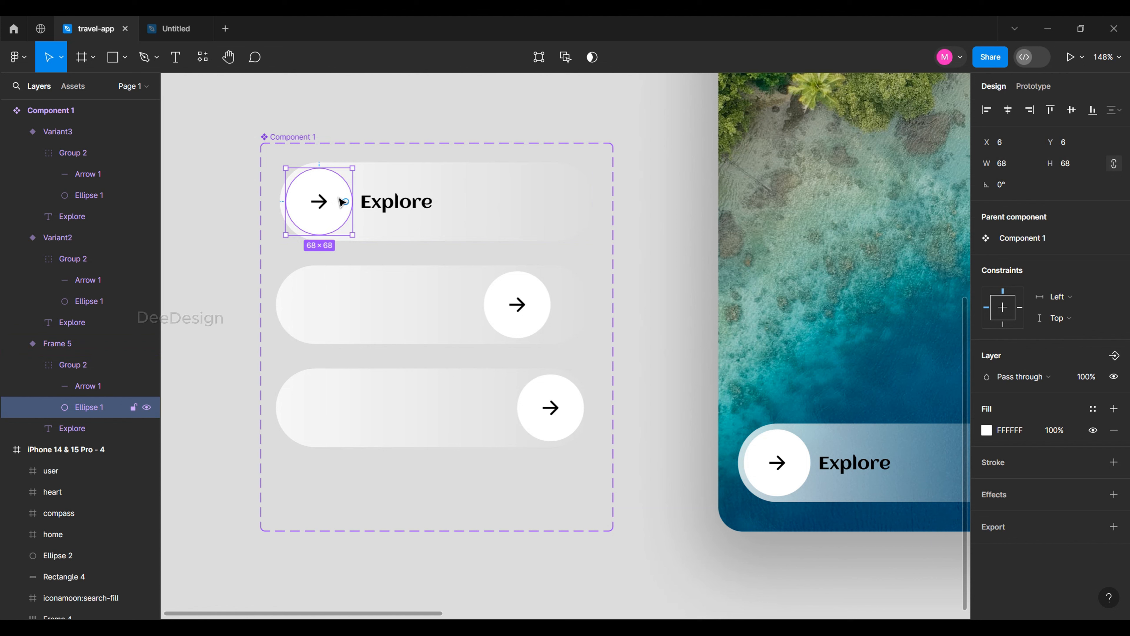